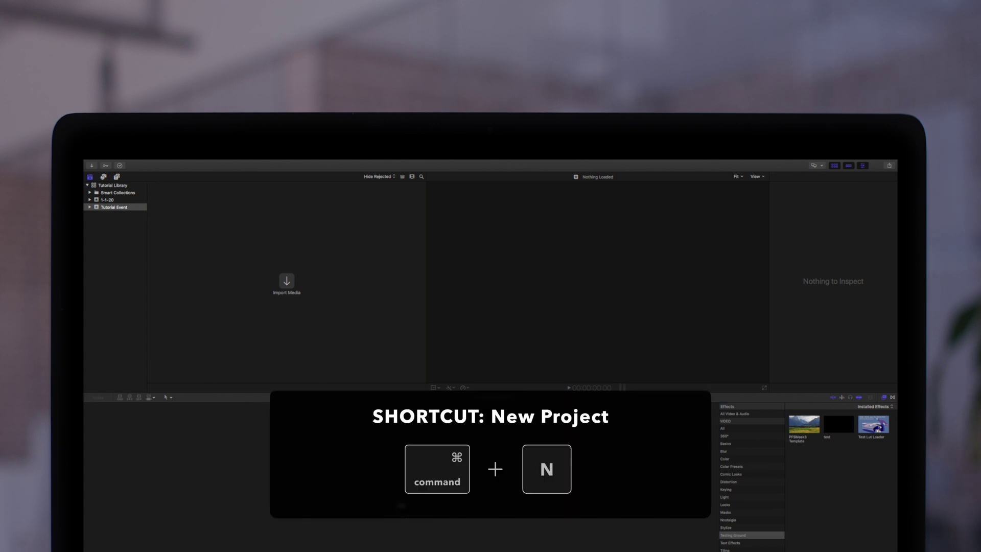
Create a new project named 'Sample Project 1' in the 1-1-20 event.
key("super+n")
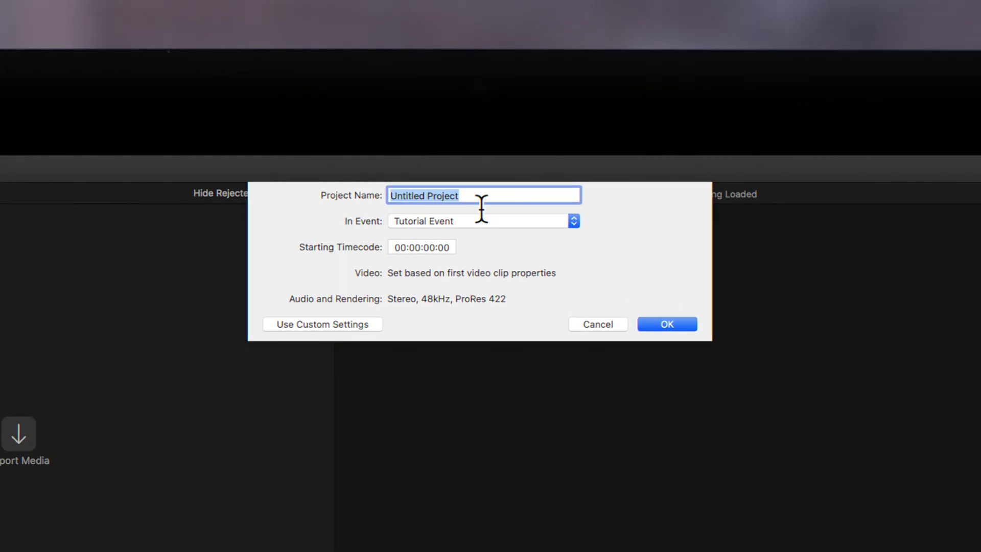
left_click_drag(481, 212, 393, 202)
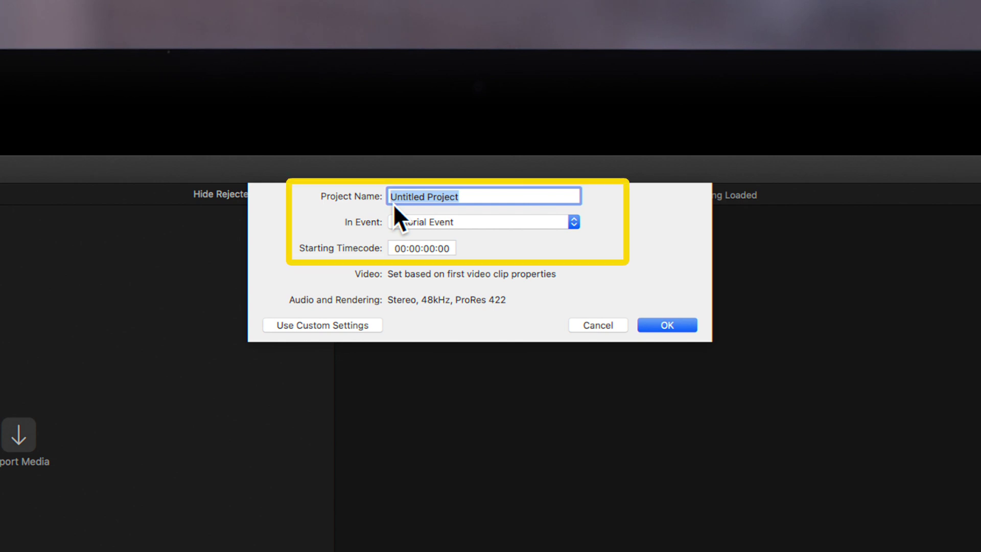
type("Sample Project 1")
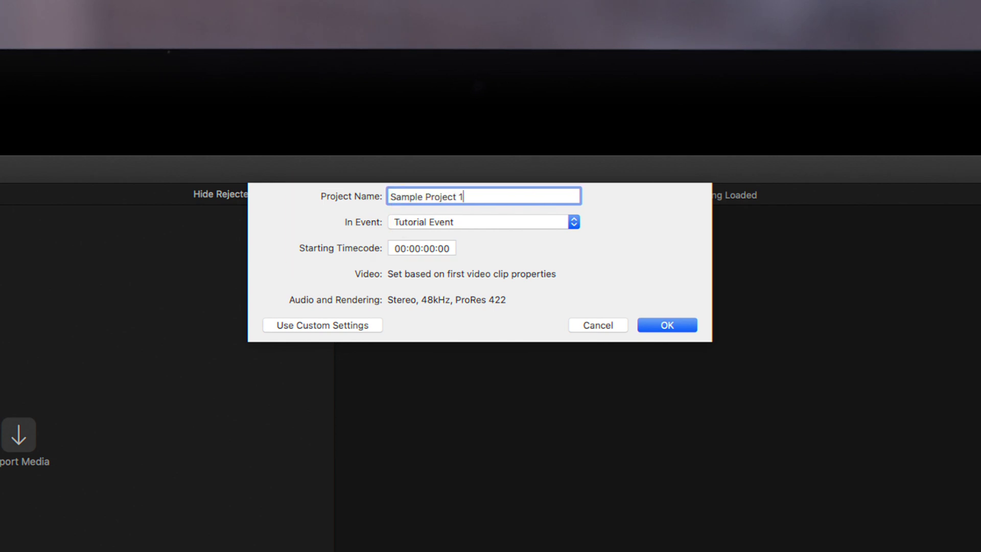
key("Tab")
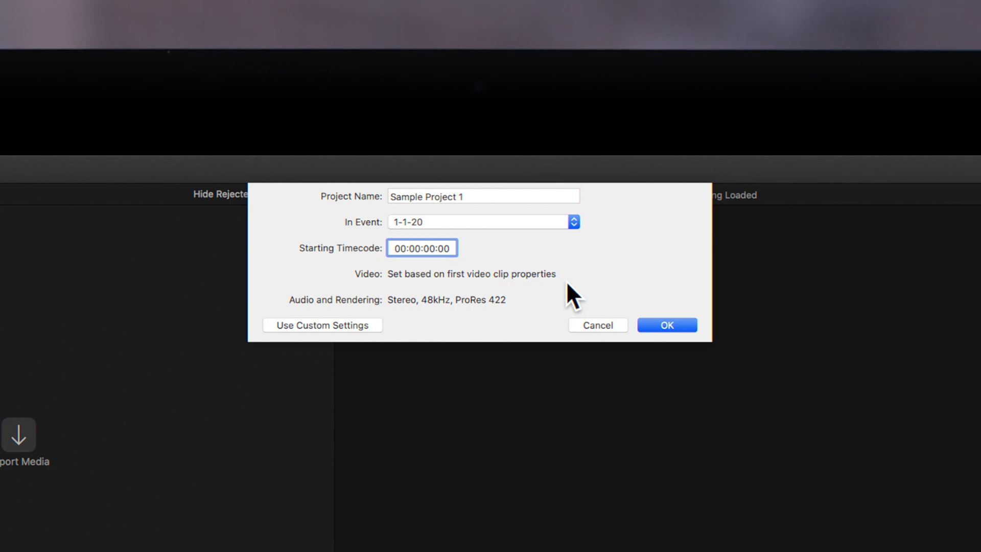
left_click(686, 326)
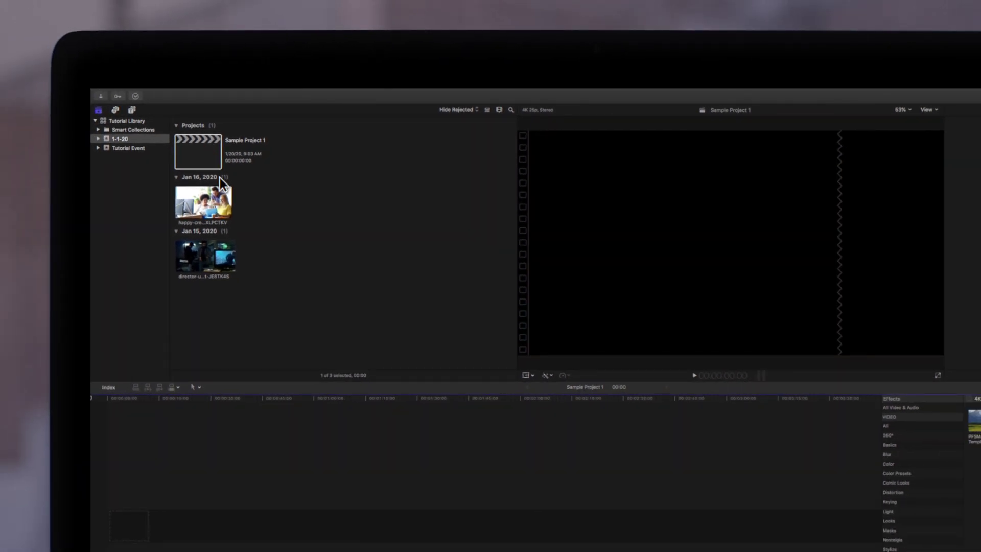
Add the office team photo clip to the timeline, toggle the Inspector, then select Sample Project 1.
left_click(204, 201)
left_click_drag(203, 201, 124, 498)
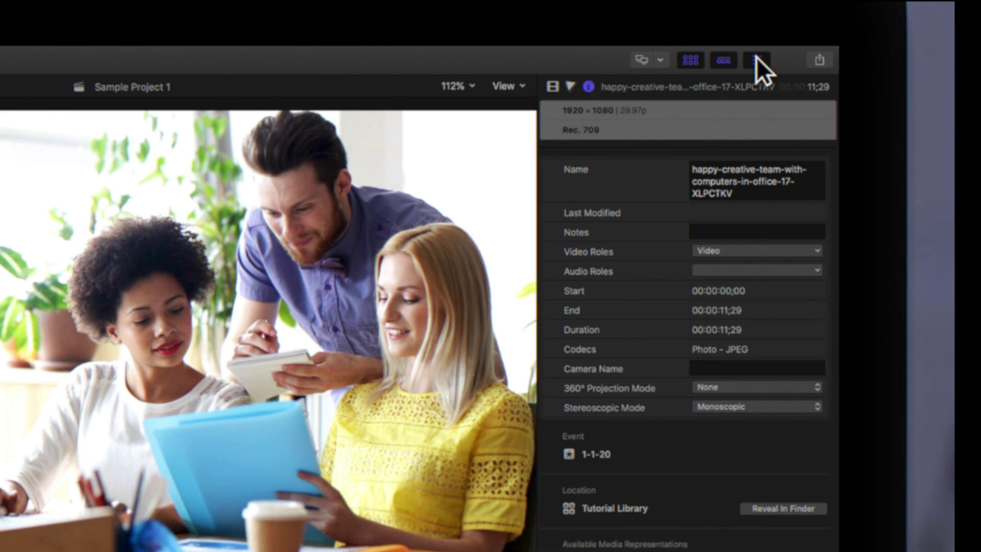
left_click(756, 58)
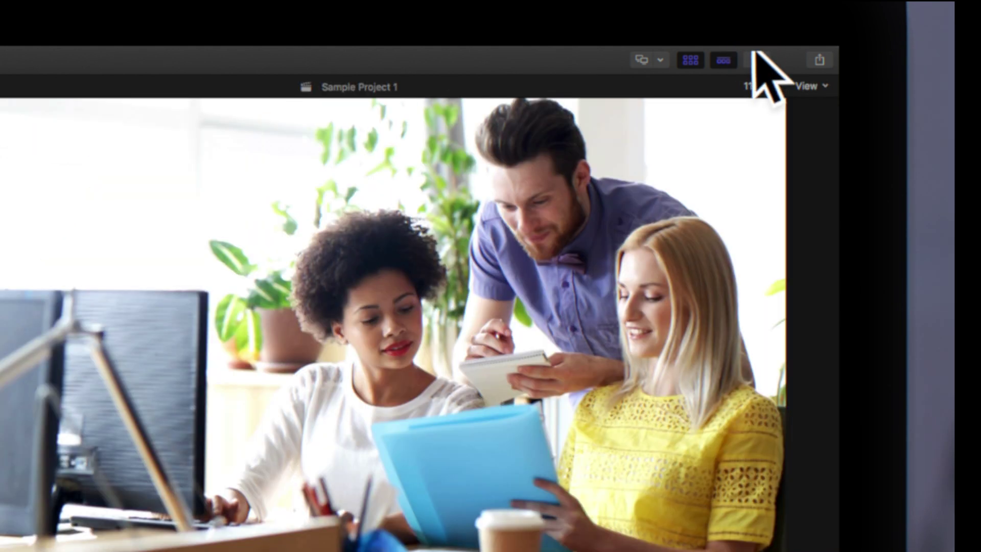
left_click(762, 62)
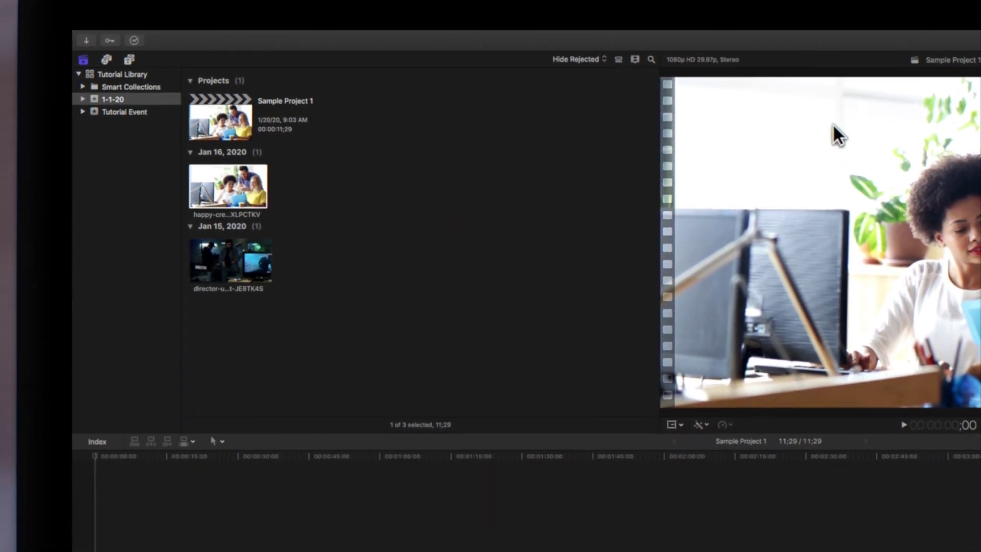
left_click(236, 116)
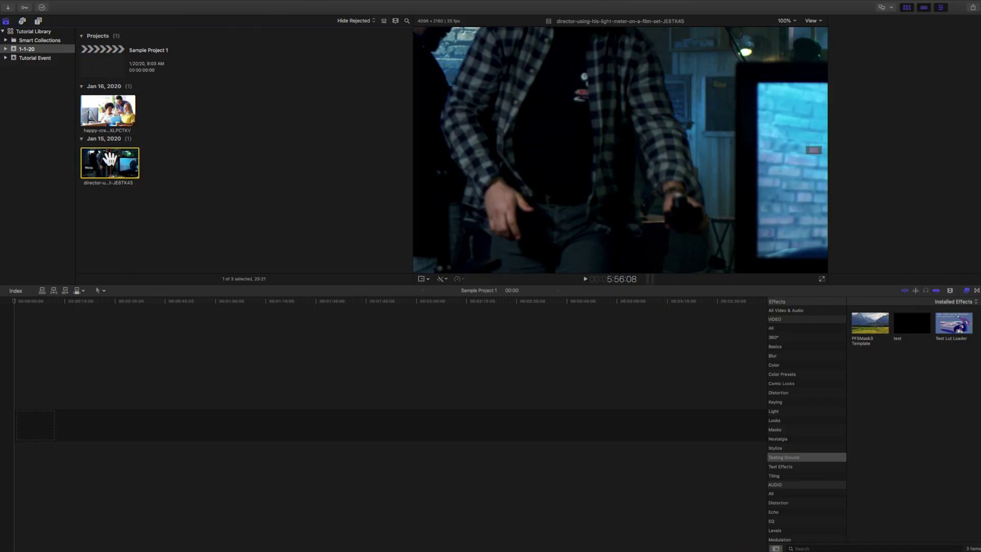
Show the director clip's Inspector with Command-4 and drop the clip into the empty timeline.
key("super+4")
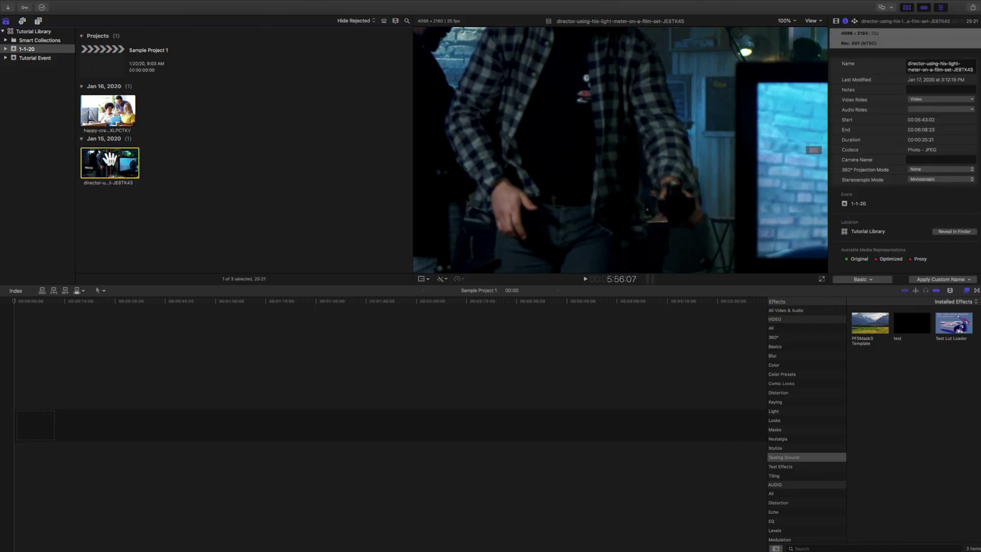
left_click_drag(99, 265, 23, 431)
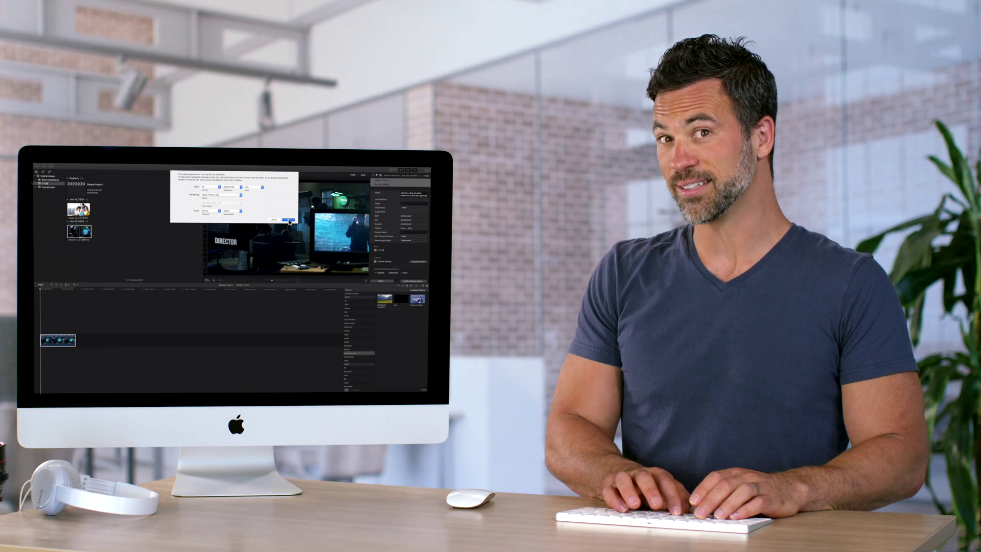
Accept the clip-based 4K 25p stereo settings and look at the Custom video format.
left_click(288, 220)
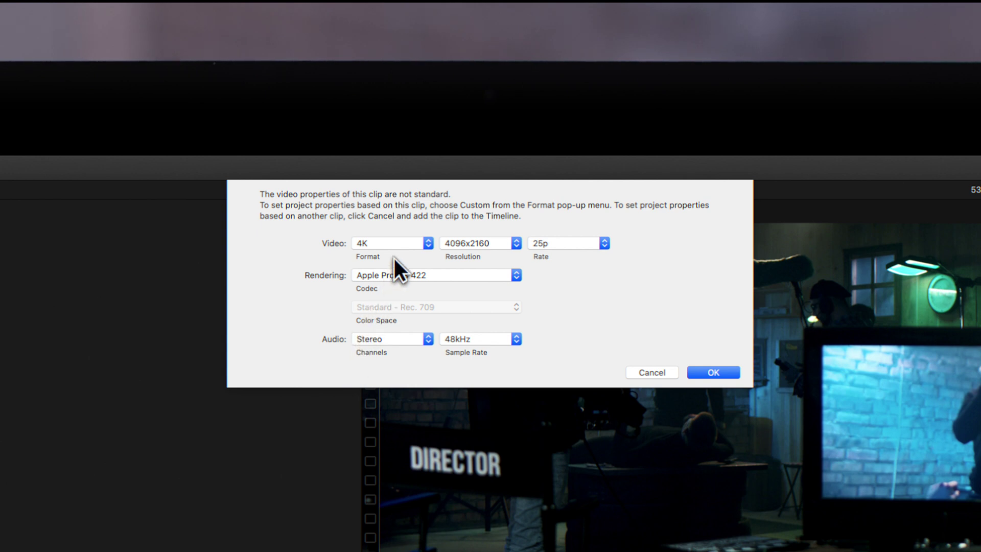
left_click(401, 244)
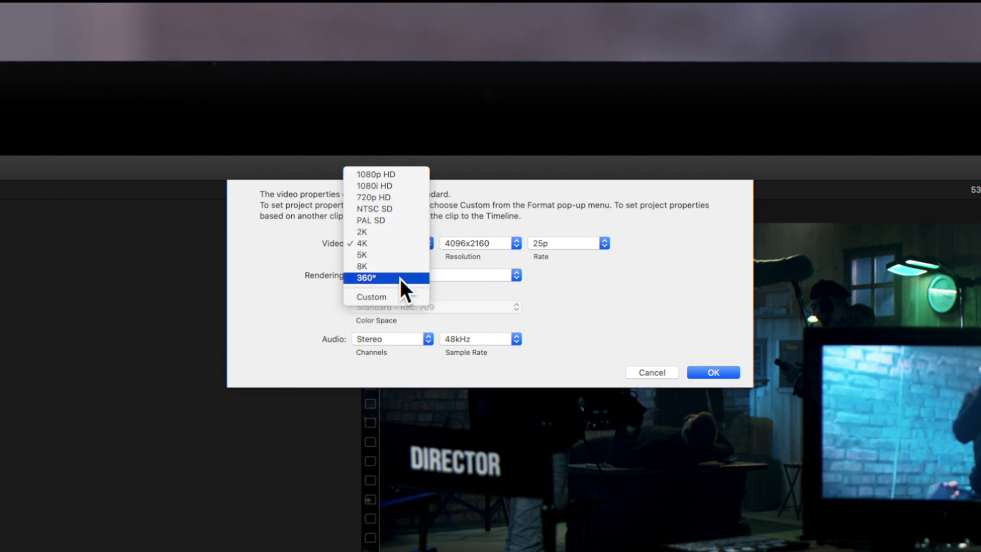
left_click(397, 298)
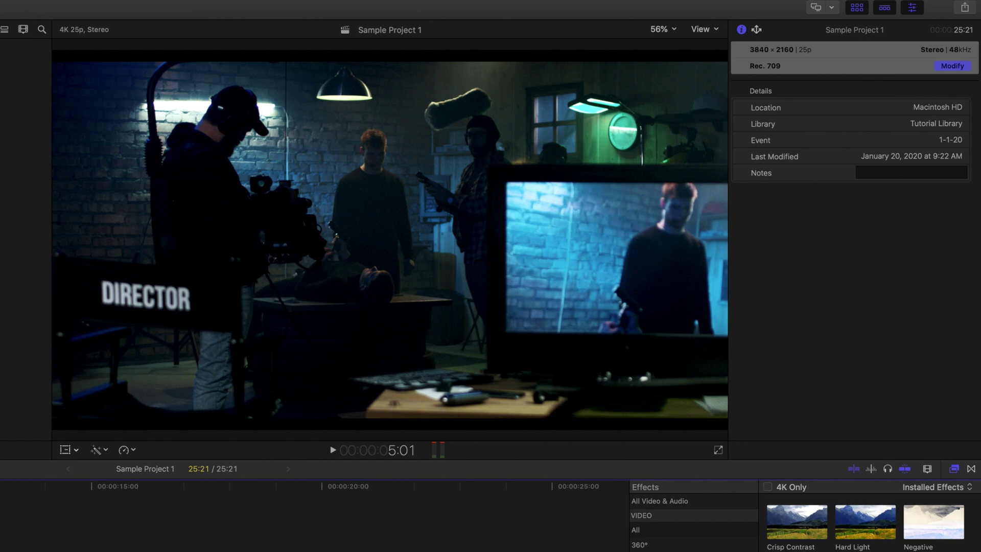
Toggle the project Inspector off and on, then open Project Settings via Modify.
left_click(912, 8)
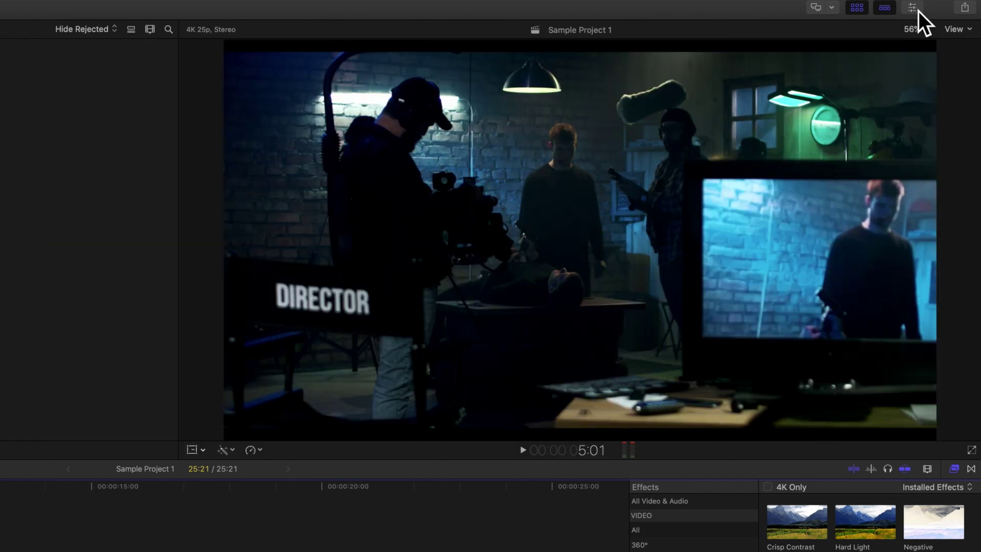
left_click(918, 10)
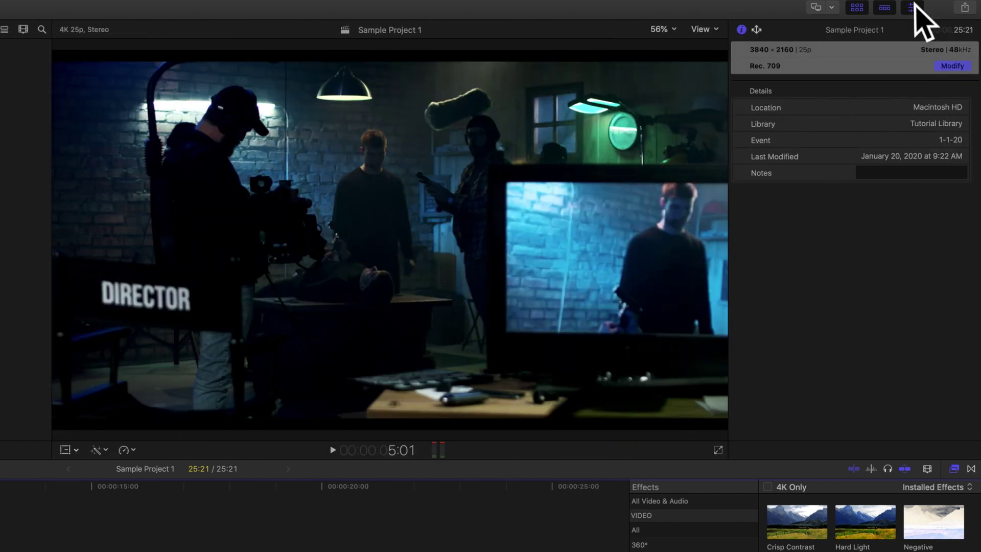
left_click(953, 66)
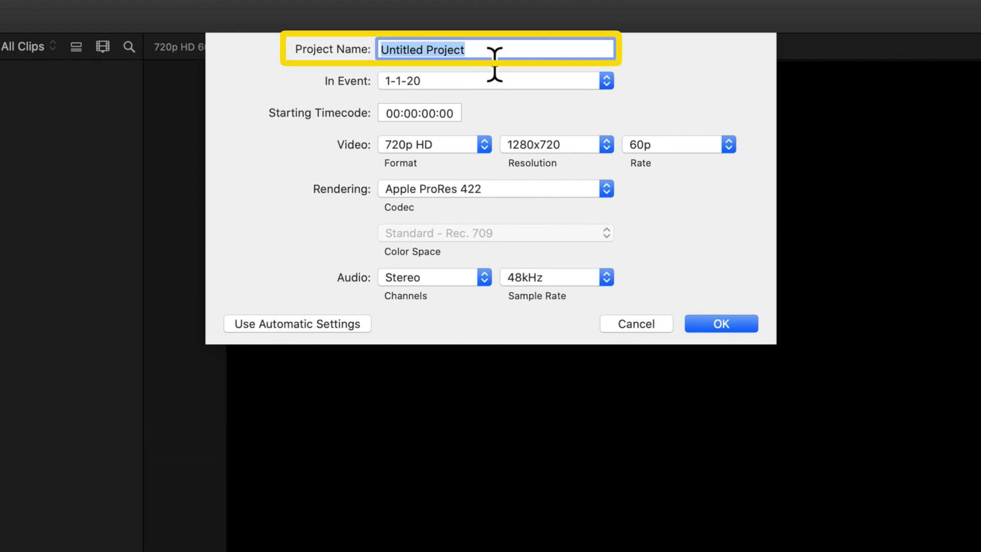
Name the project 'Amazing Project' in event 1-1-20, with timecode 00:00:00:00 and drop-frame off.
type("Amazing Project")
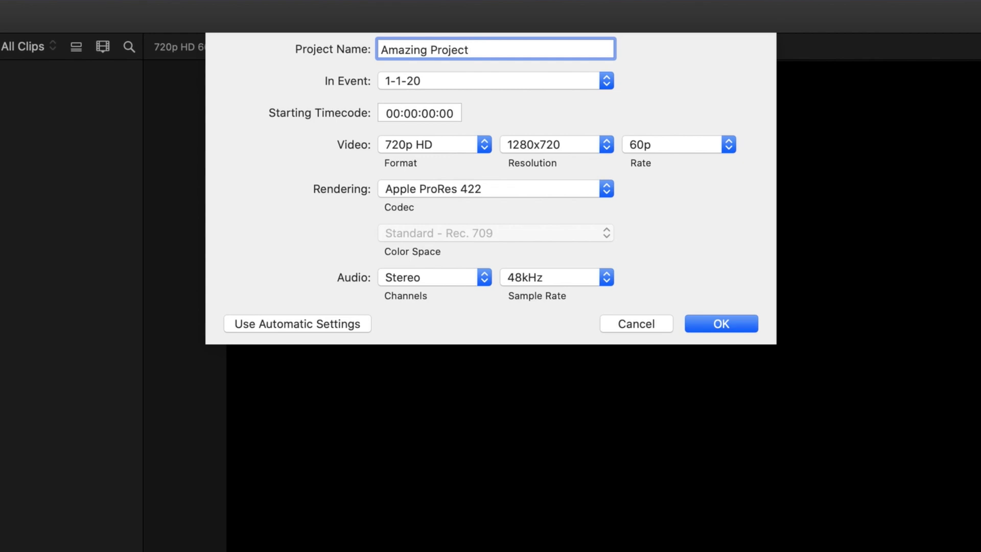
left_click(494, 85)
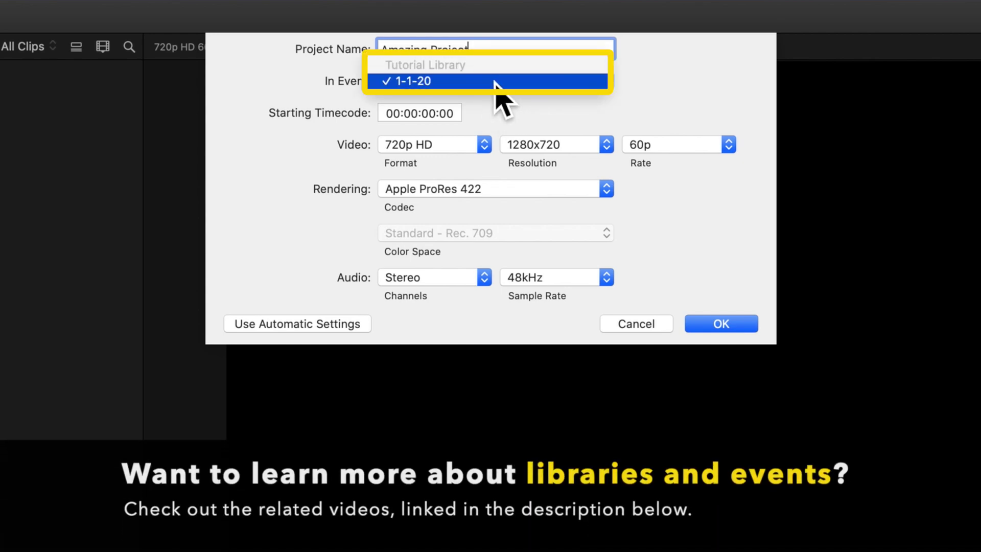
left_click(495, 83)
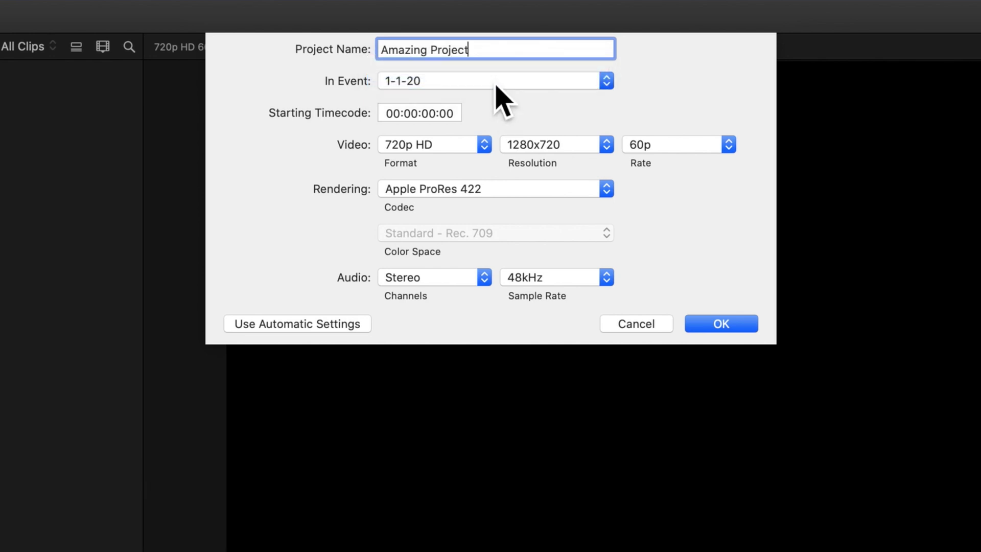
left_click(459, 119)
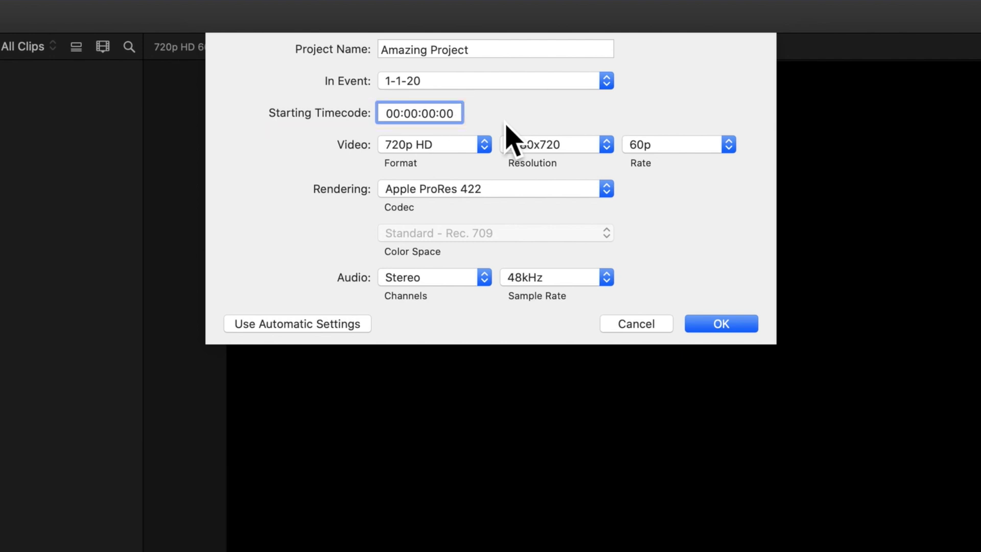
left_click(672, 148)
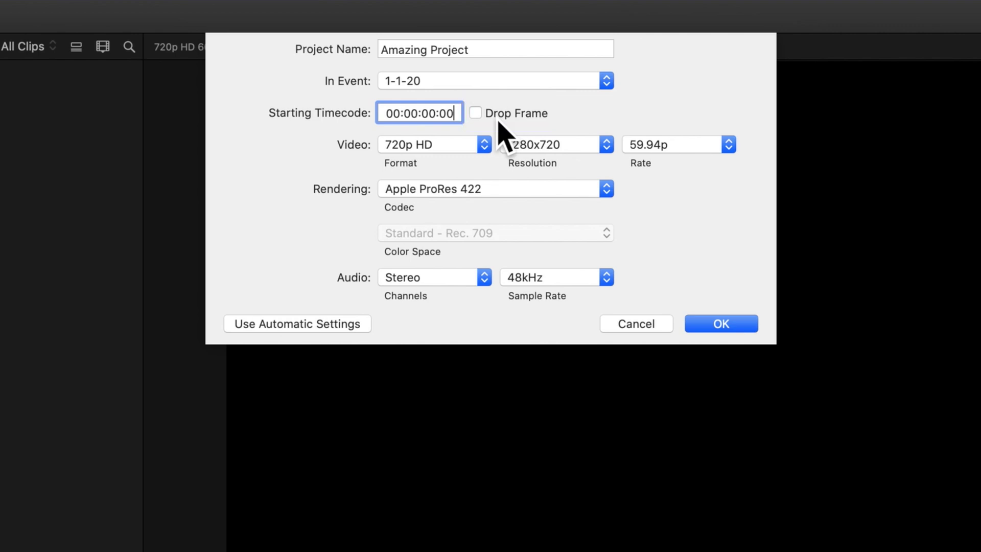
left_click(485, 121)
left_click(485, 121)
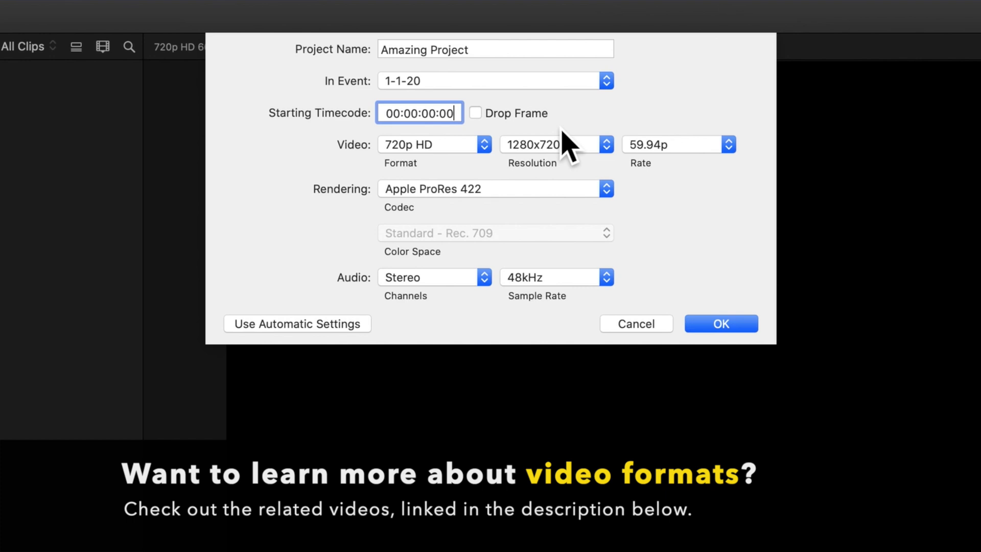
Set the video to 1080p HD, 1920x1080, 24p, rendering with Apple ProRes 422.
left_click(466, 147)
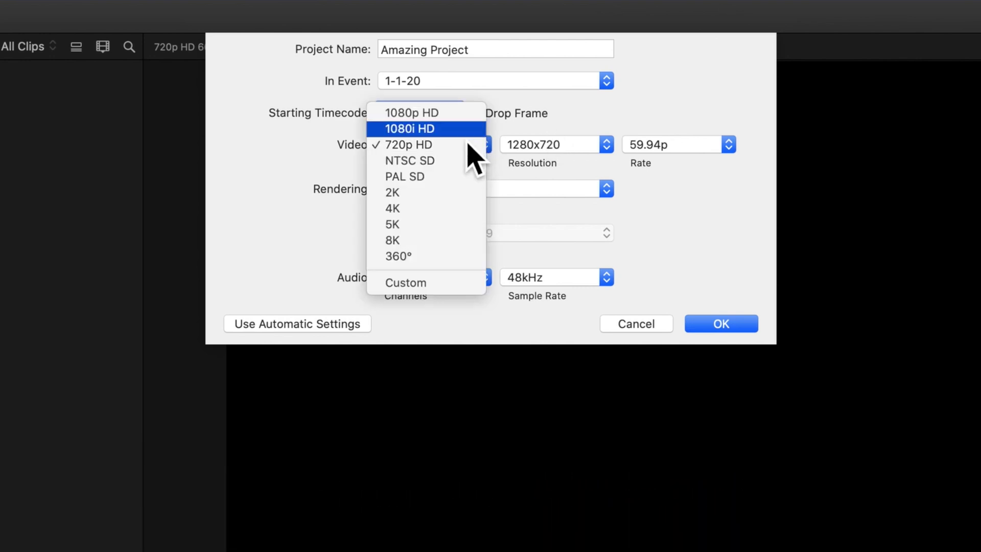
left_click(458, 113)
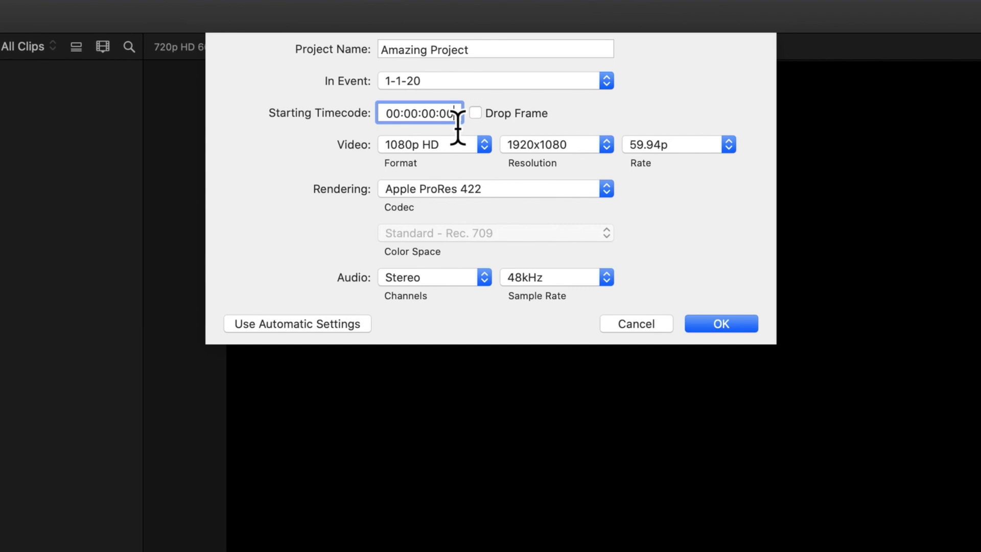
left_click(596, 148)
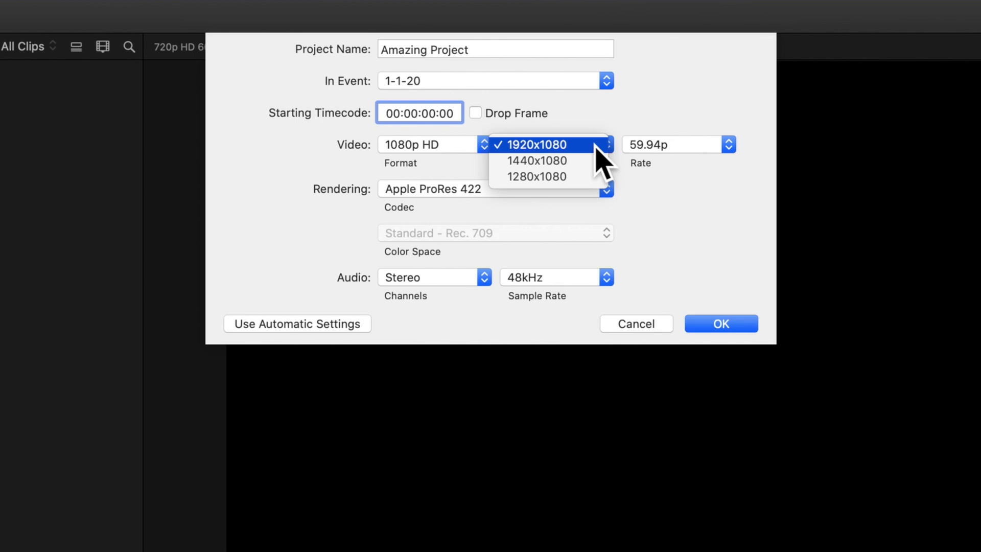
left_click(595, 145)
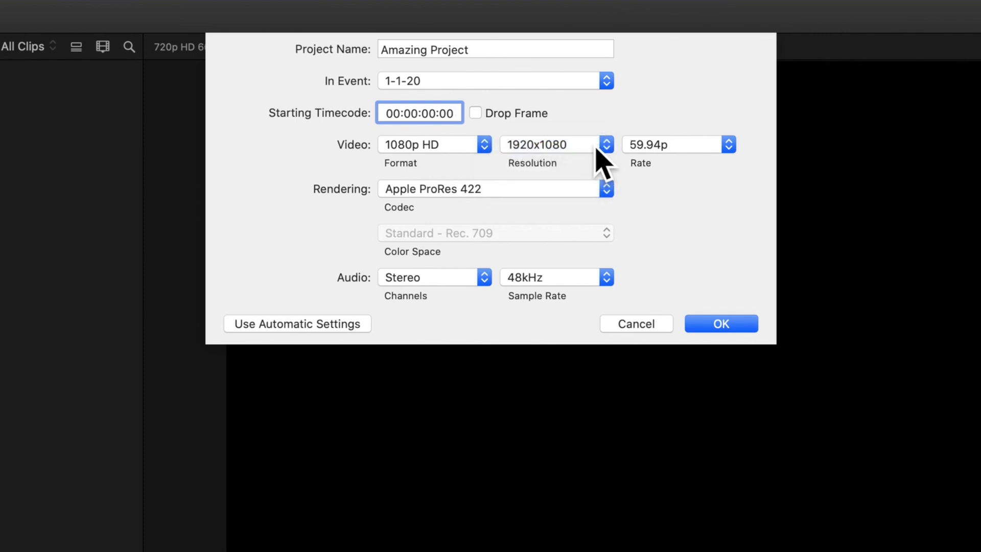
left_click(681, 147)
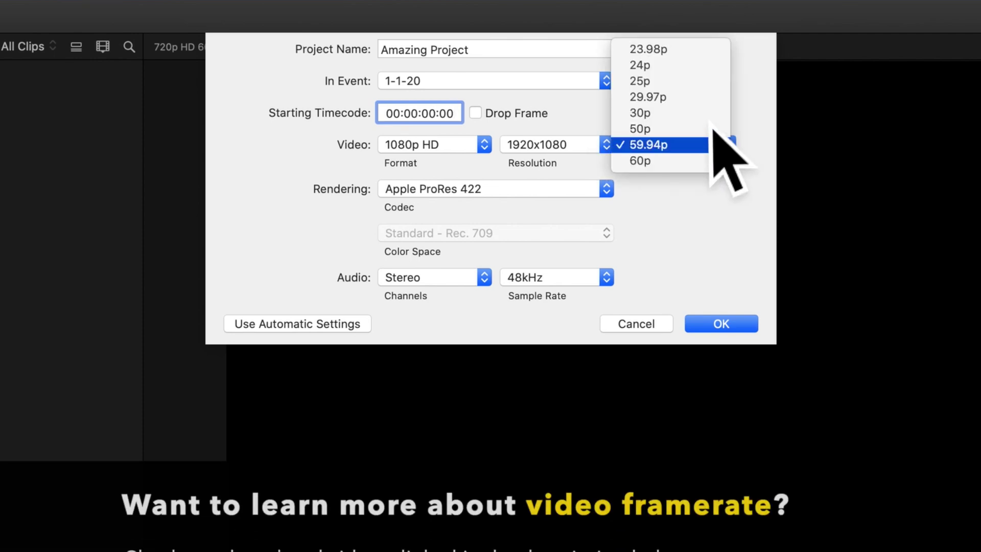
left_click(698, 71)
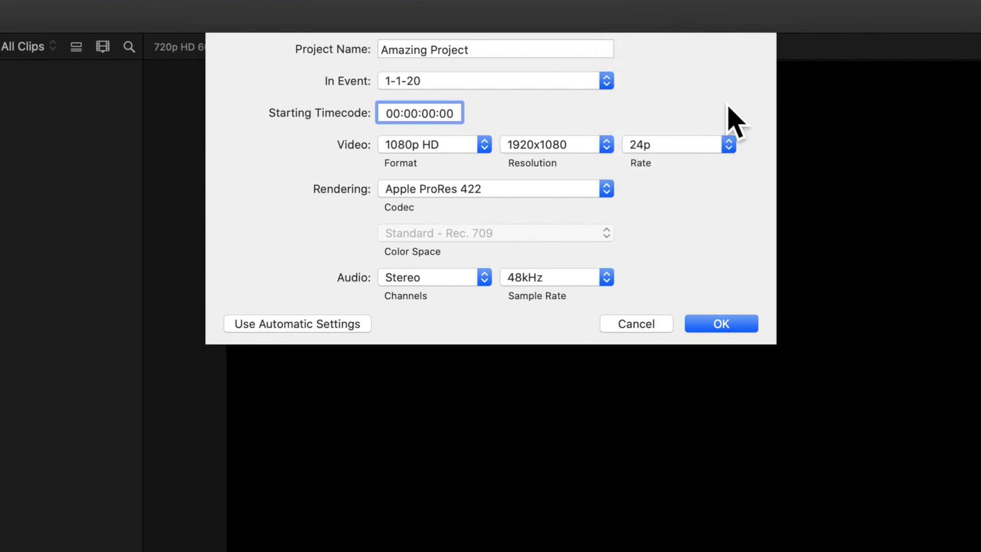
left_click(605, 185)
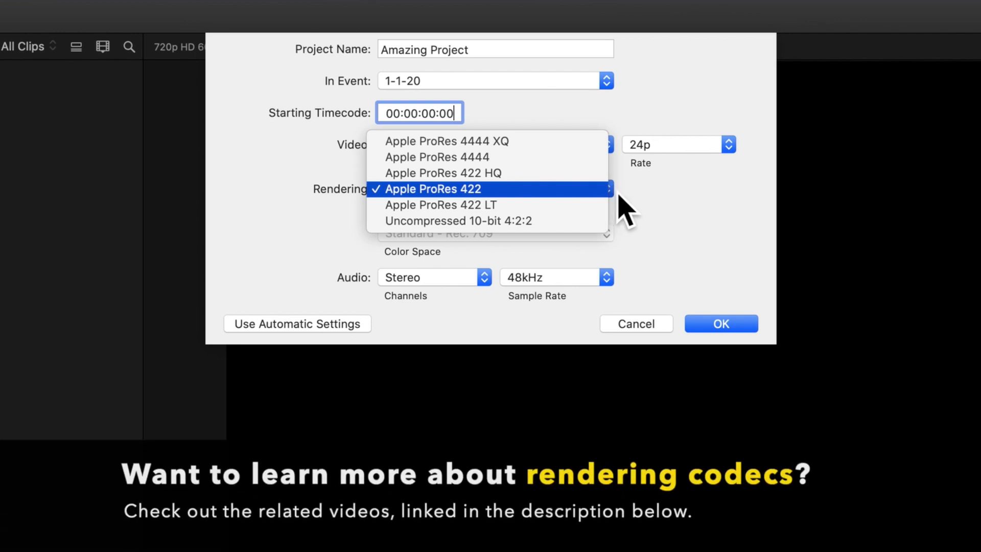
left_click(624, 204)
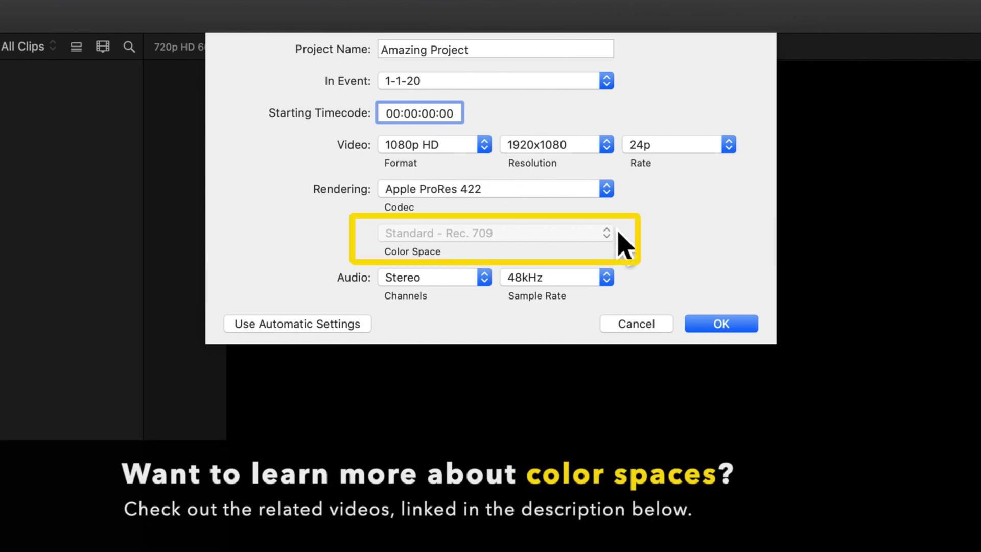
Switch the format to Custom, check color space, then return it to 1080p HD at 23.98p.
left_click(455, 148)
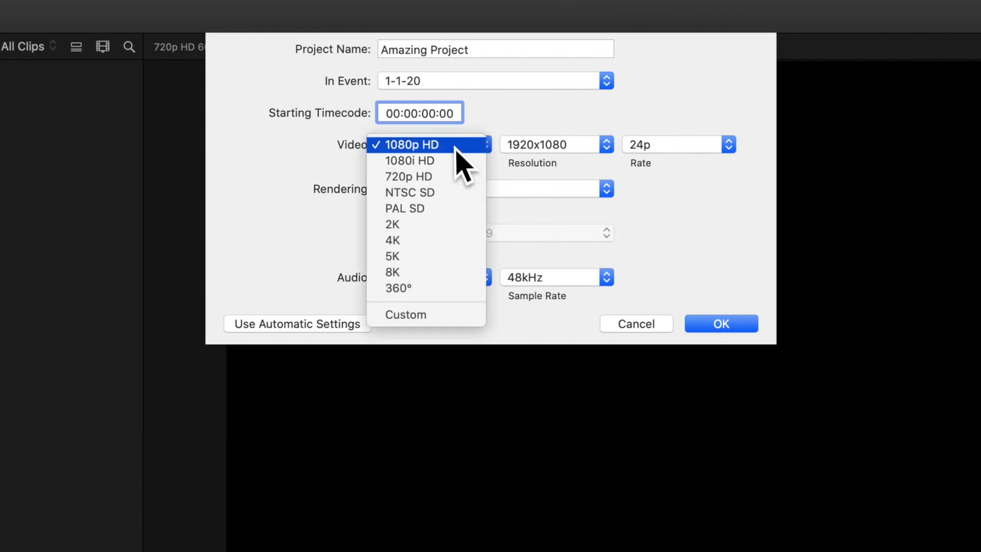
left_click(430, 314)
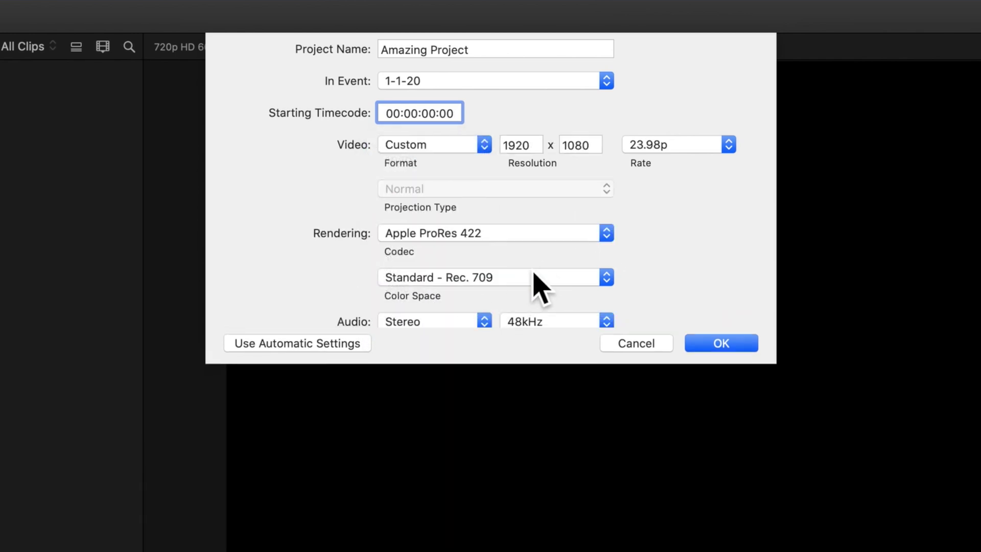
left_click(575, 282)
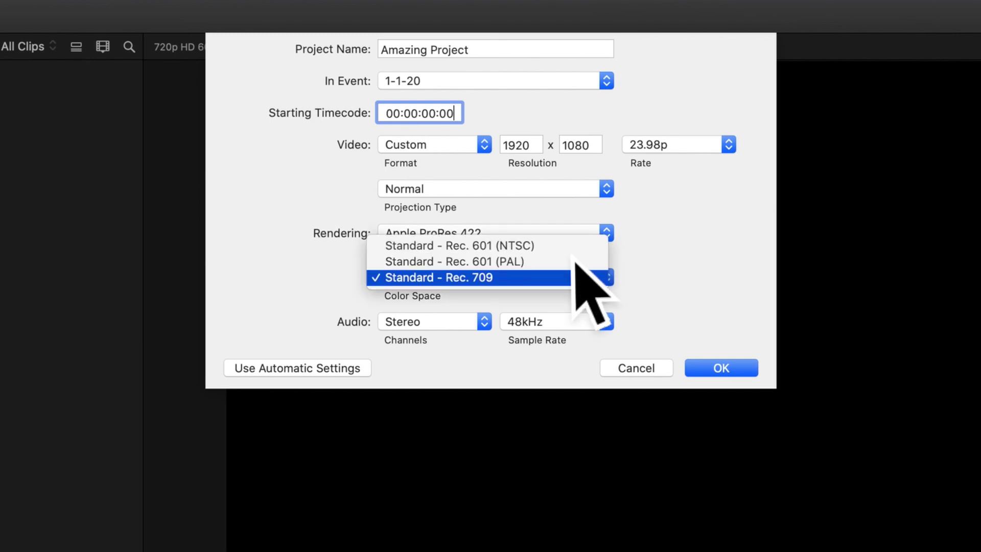
left_click(655, 265)
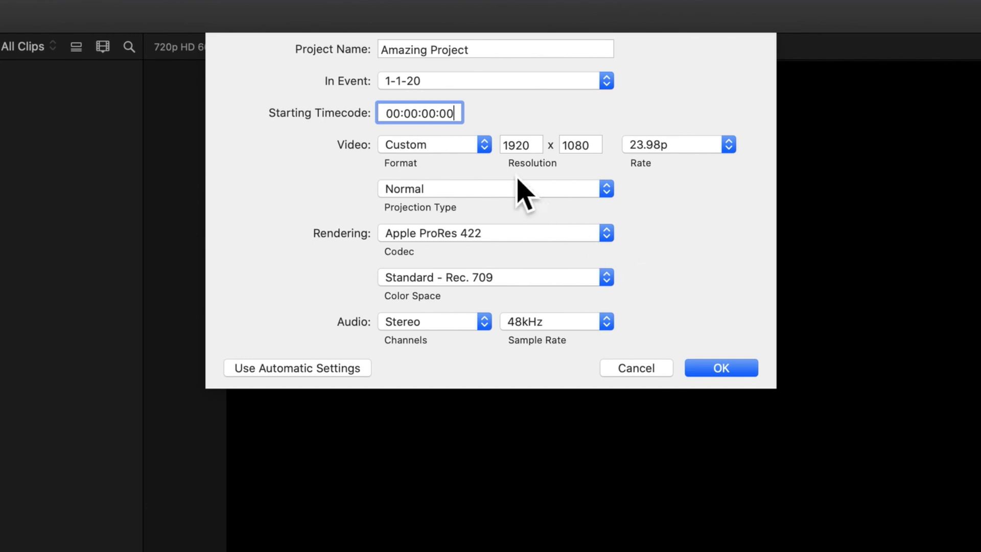
left_click(470, 145)
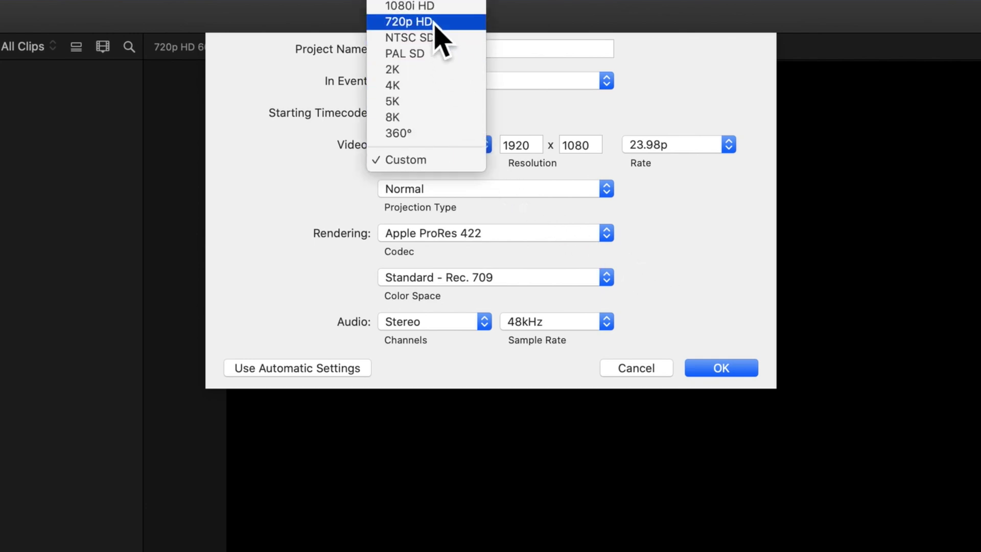
left_click(438, 2)
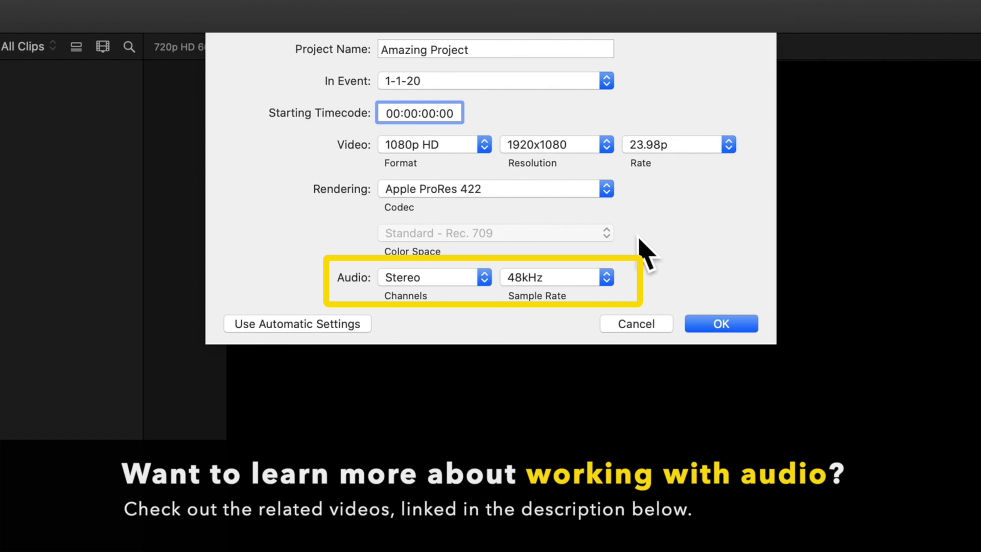
Keep Stereo audio channels at 48kHz sample rate and confirm the Amazing Project settings.
left_click(485, 278)
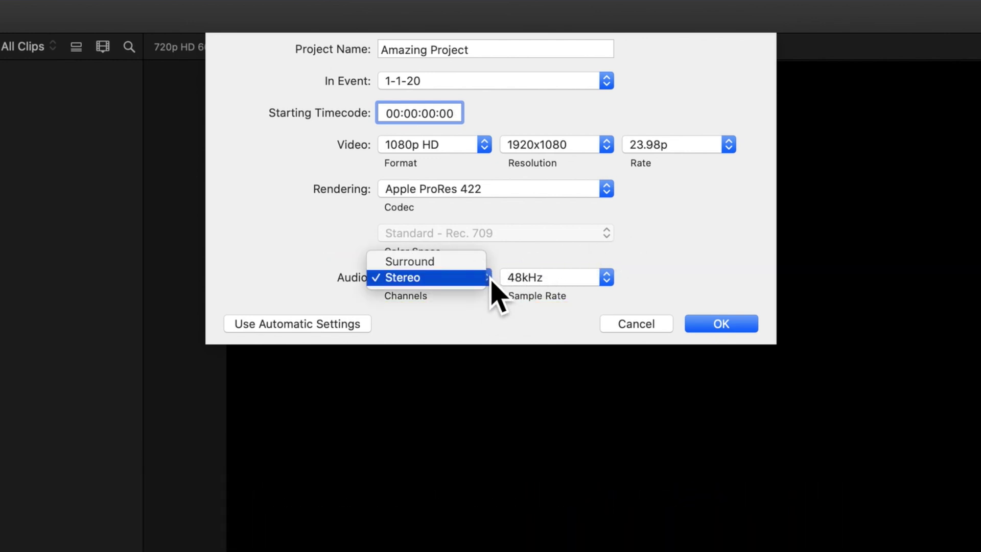
key("Up")
left_click(497, 251)
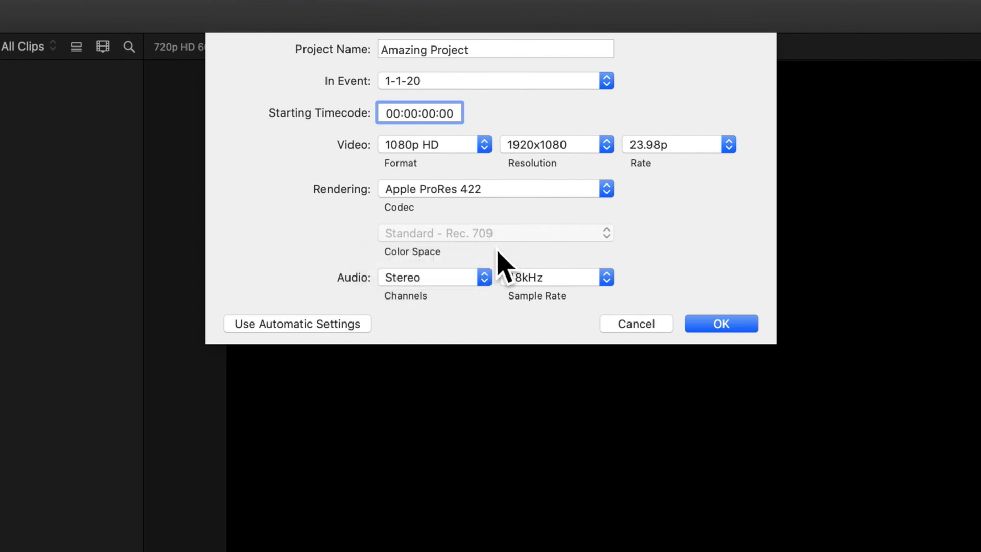
left_click(606, 279)
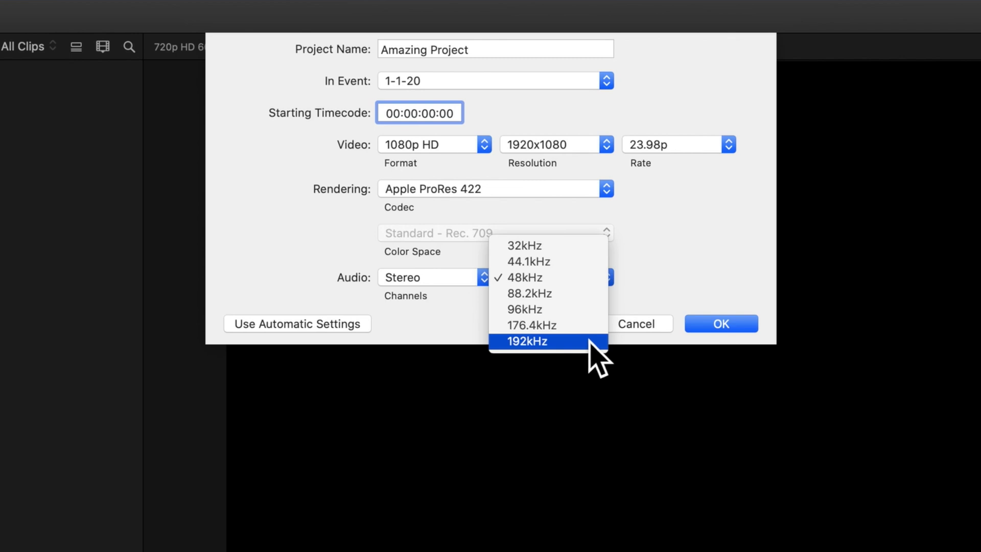
left_click(627, 268)
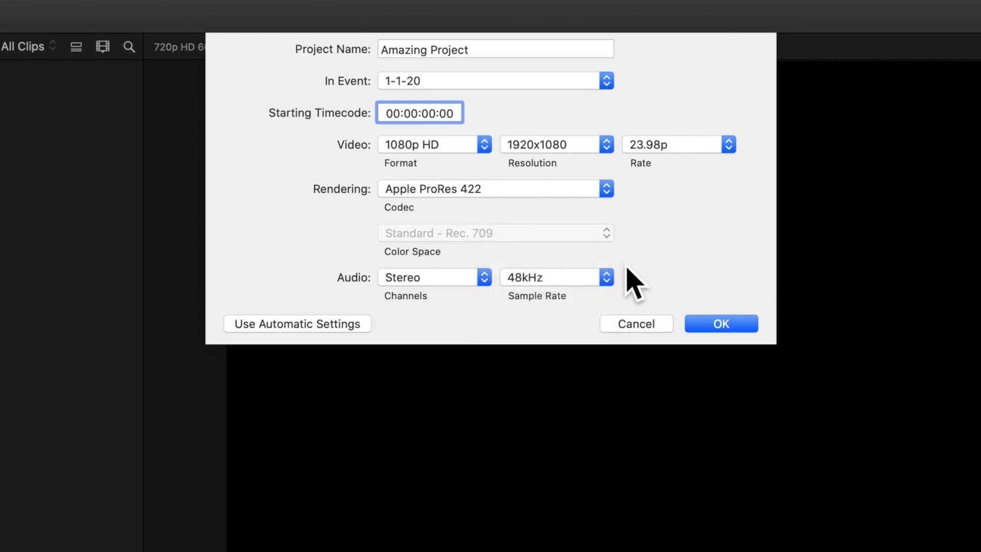
left_click(717, 321)
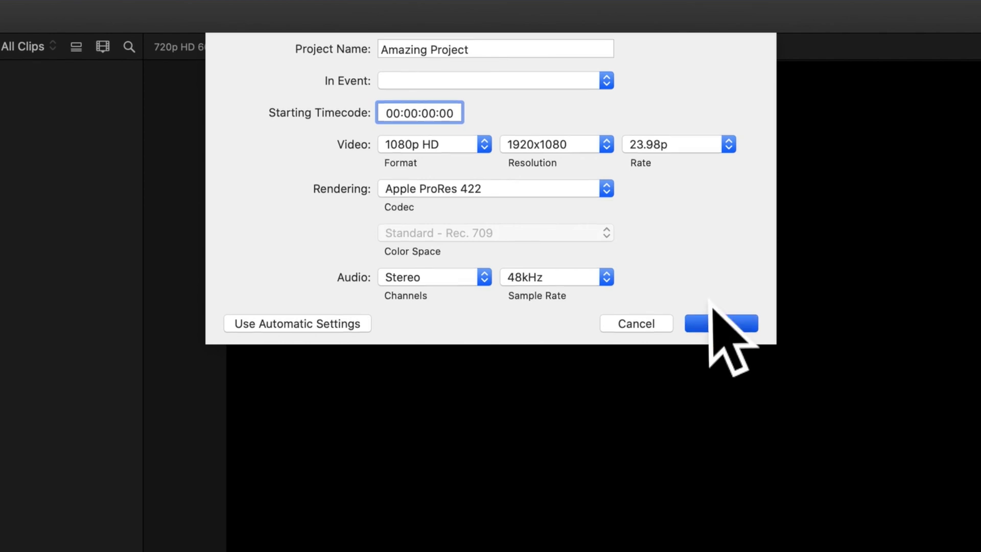